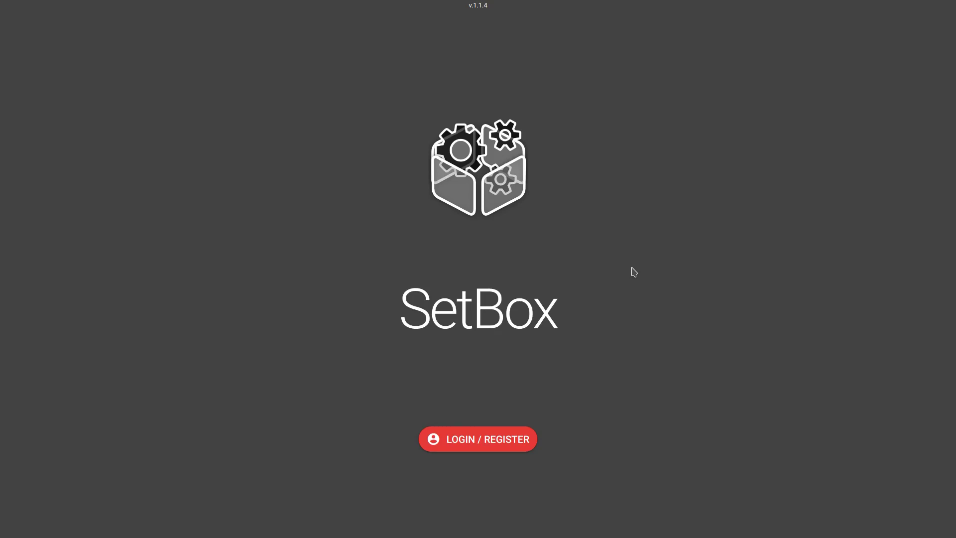
Sign in to flespi with a saved token, clear the selection, and select gv300.
click(488, 441)
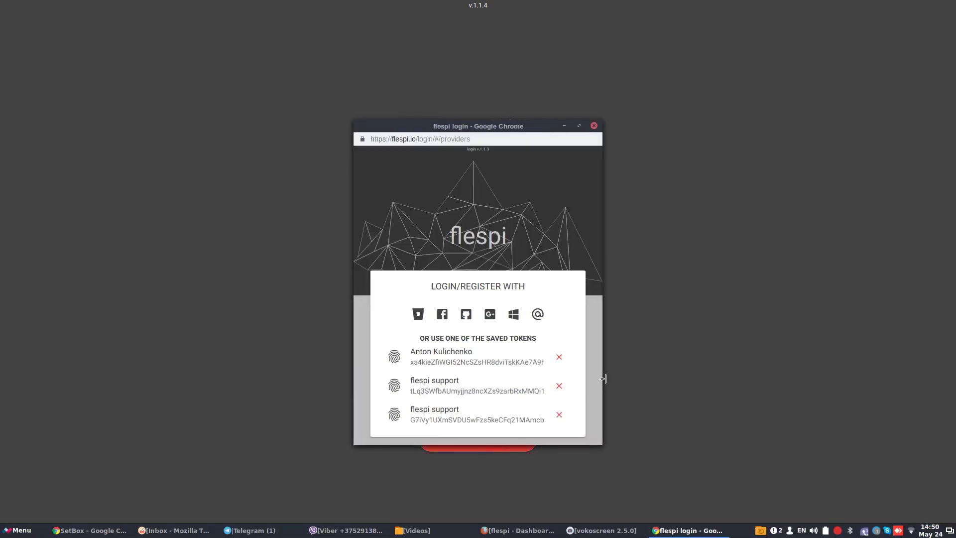
click(450, 362)
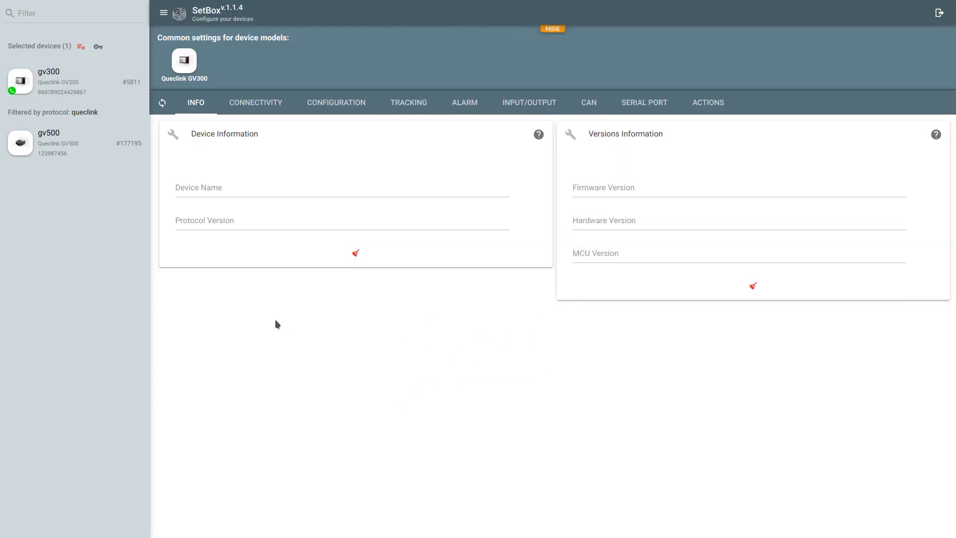
click(81, 47)
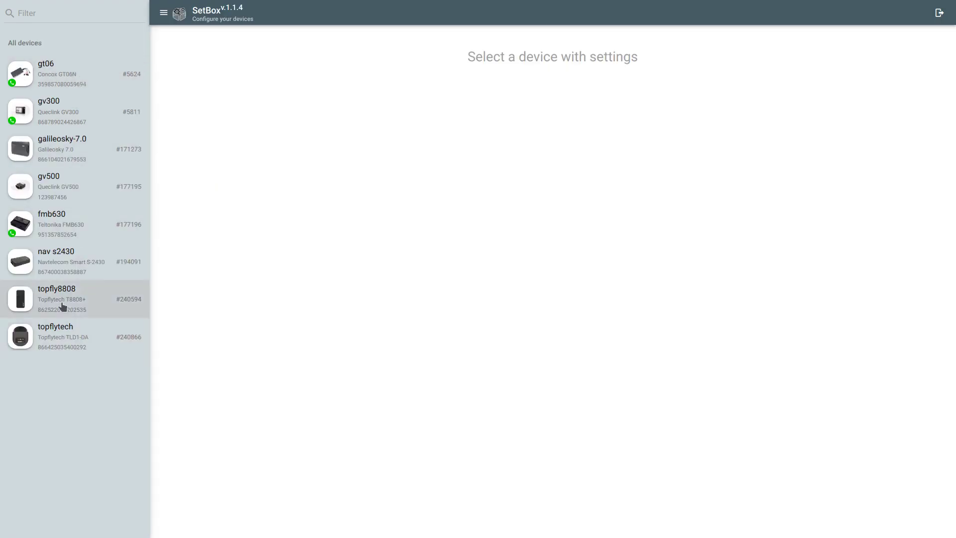
click(74, 110)
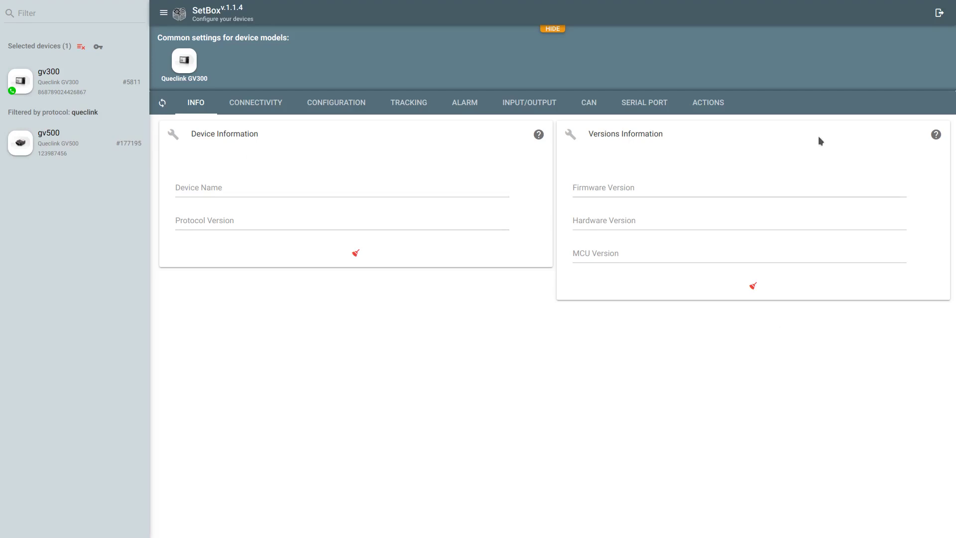
Browse the gv300's Connectivity, Tracking and Alarm settings tabs.
click(252, 105)
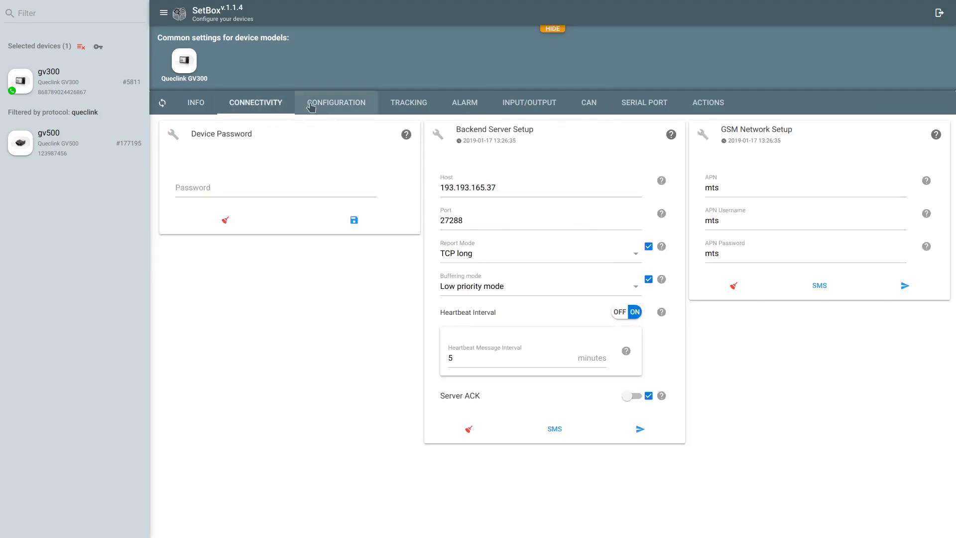
click(400, 110)
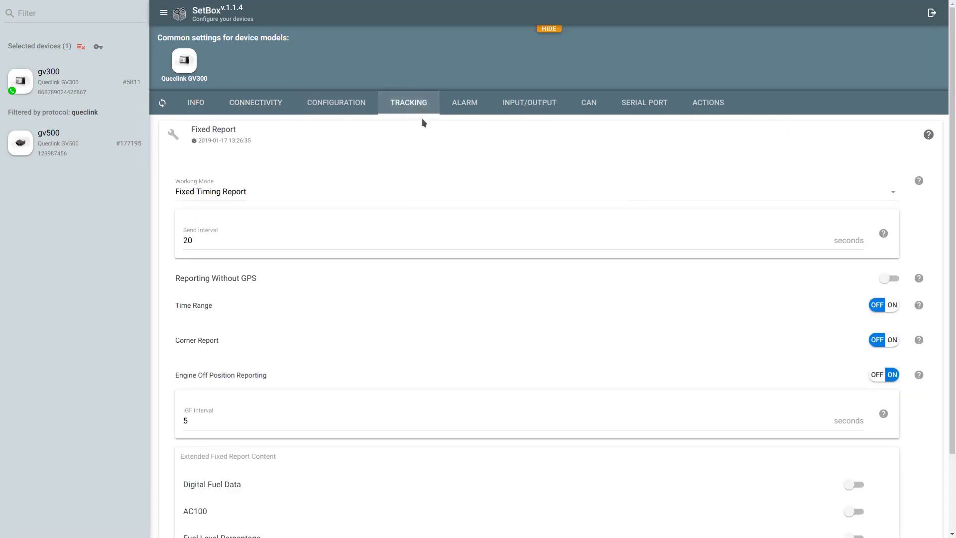
click(461, 108)
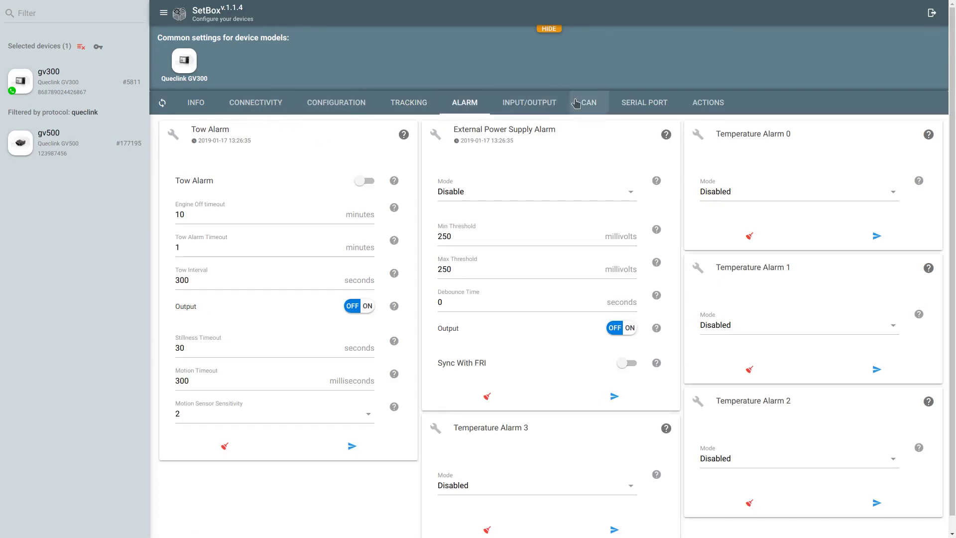
In the gv300 Tracking settings, switch on Time Range and Reporting Without GPS.
click(411, 108)
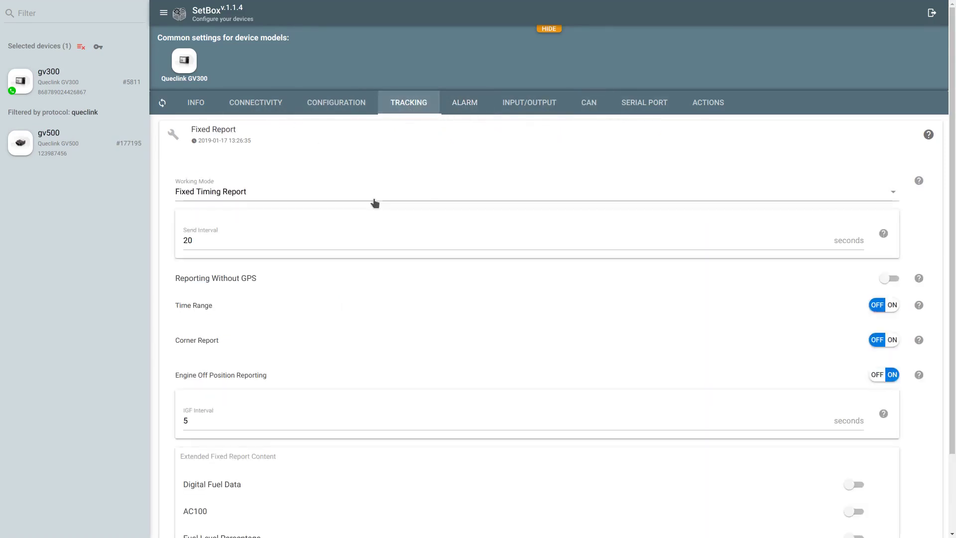
scroll(234, 337, down, 1)
click(885, 277)
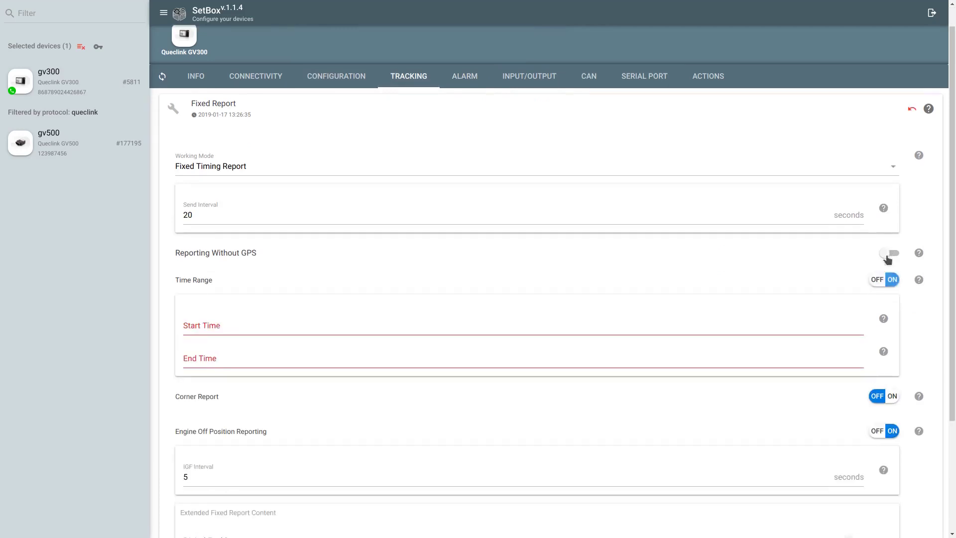
click(887, 254)
scroll(698, 290, down, 2)
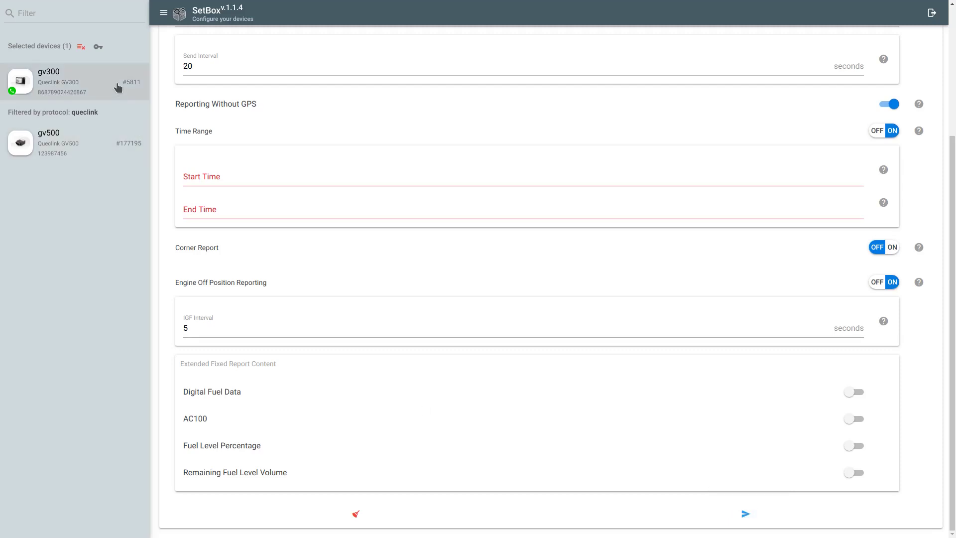
scroll(365, 161, up, 3)
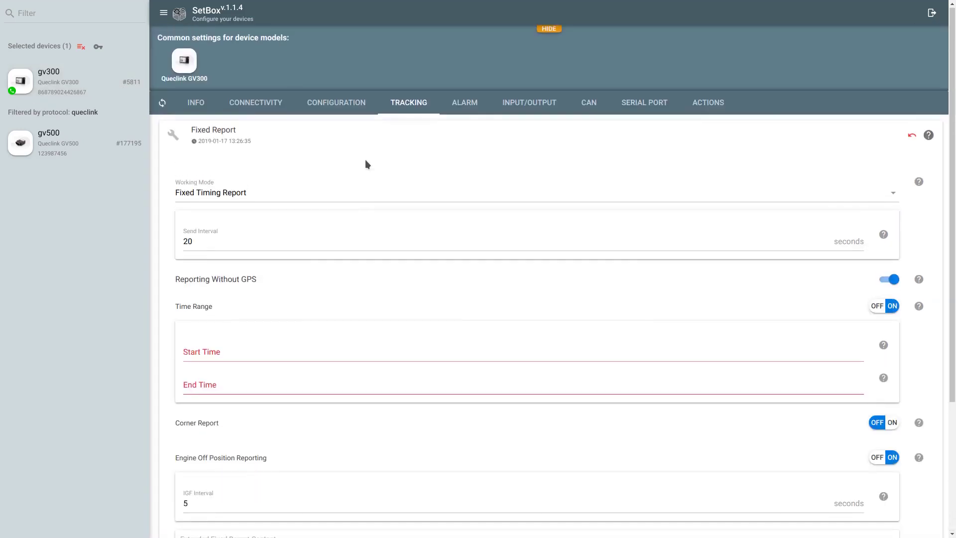
Review the gv300 connectivity settings, then clear the selection to list all devices.
click(226, 108)
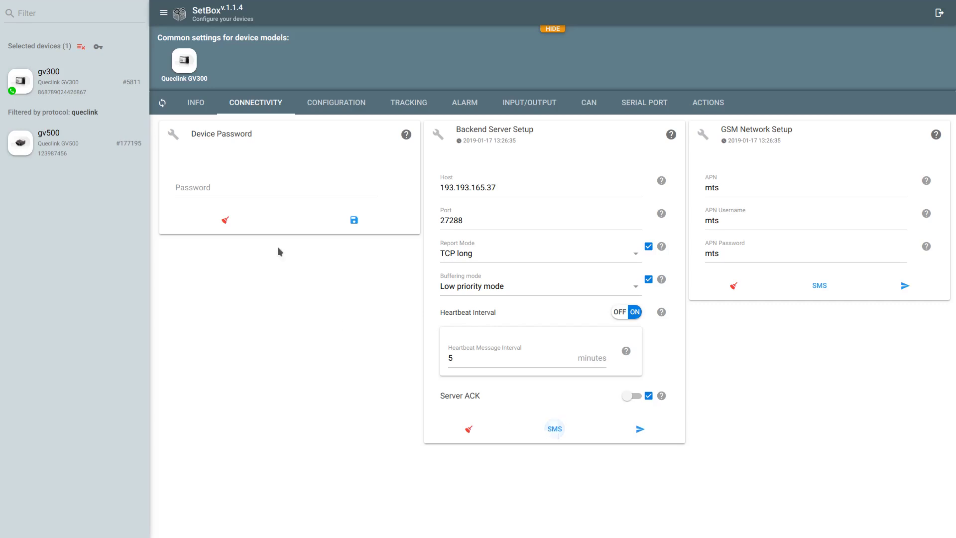
click(81, 46)
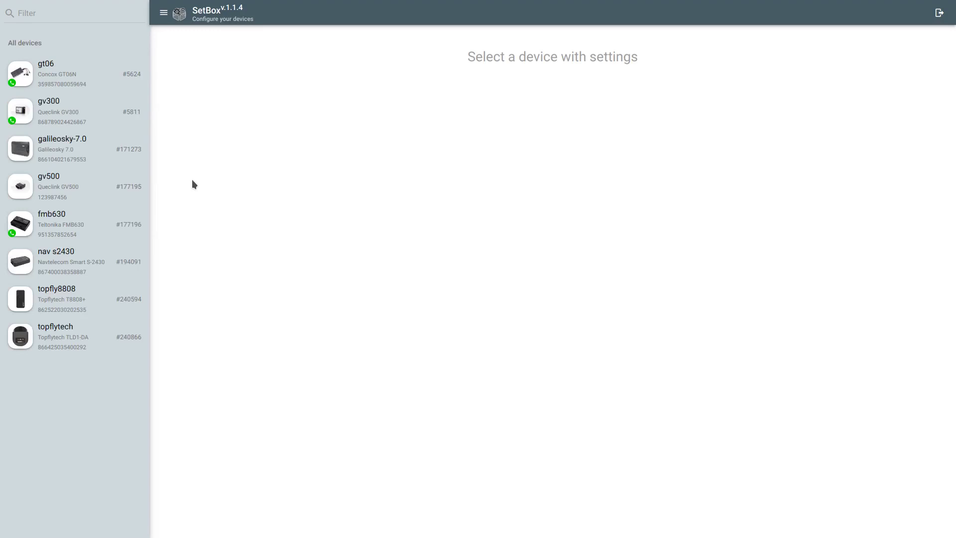
Generate and confirm a gv300 access token, then select its shareable SetBox URL.
click(65, 111)
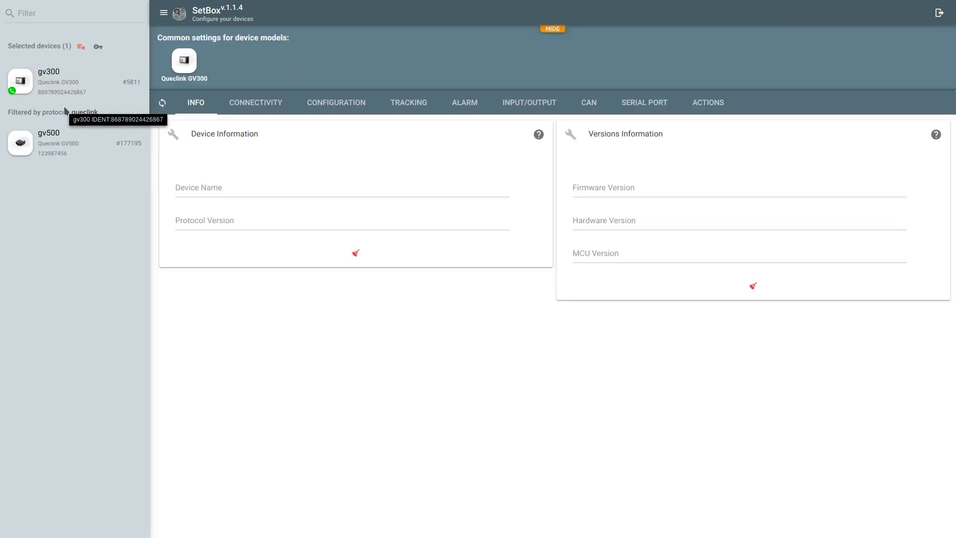
click(97, 47)
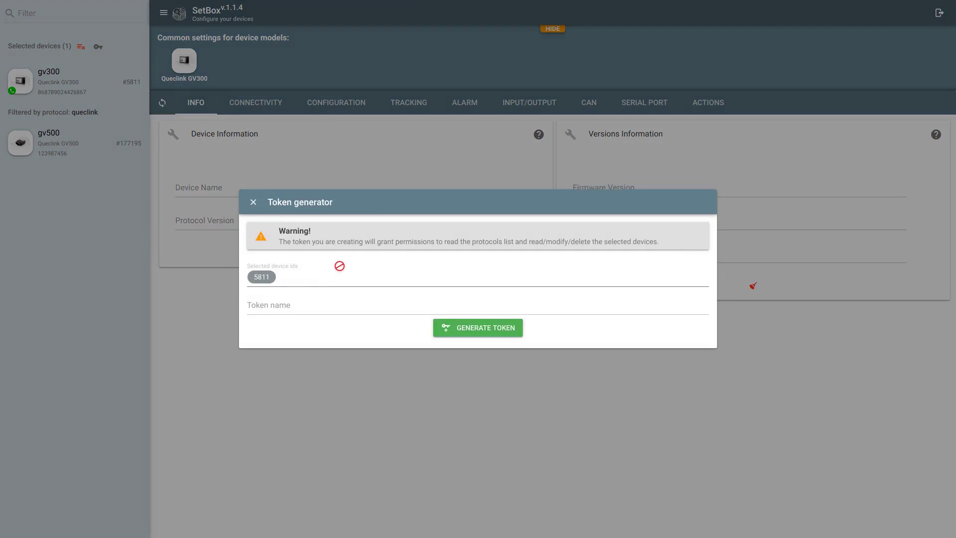
click(480, 330)
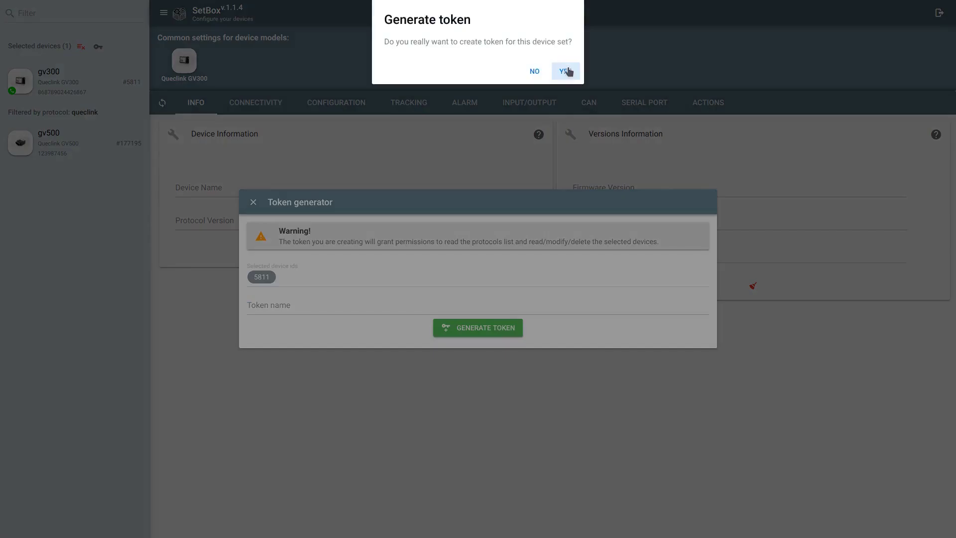
click(565, 72)
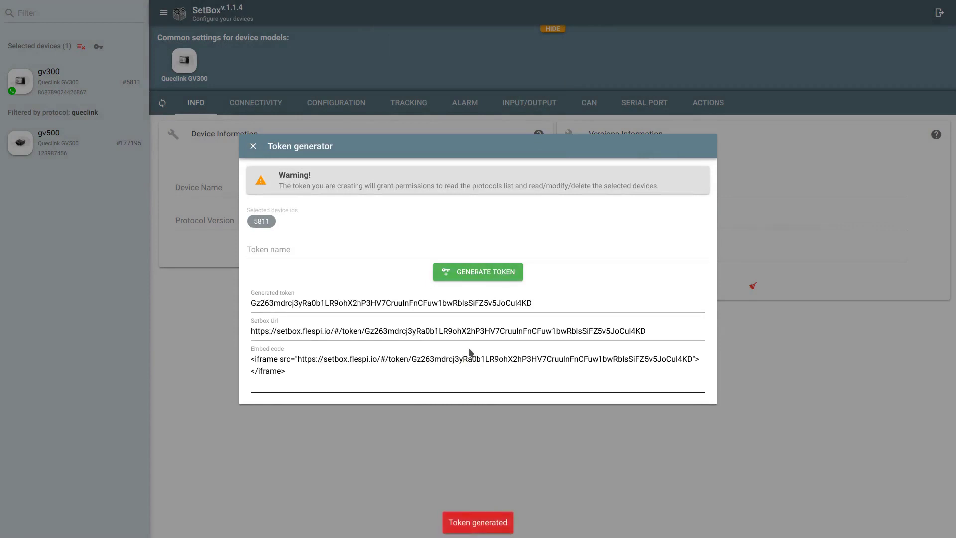
click(349, 331)
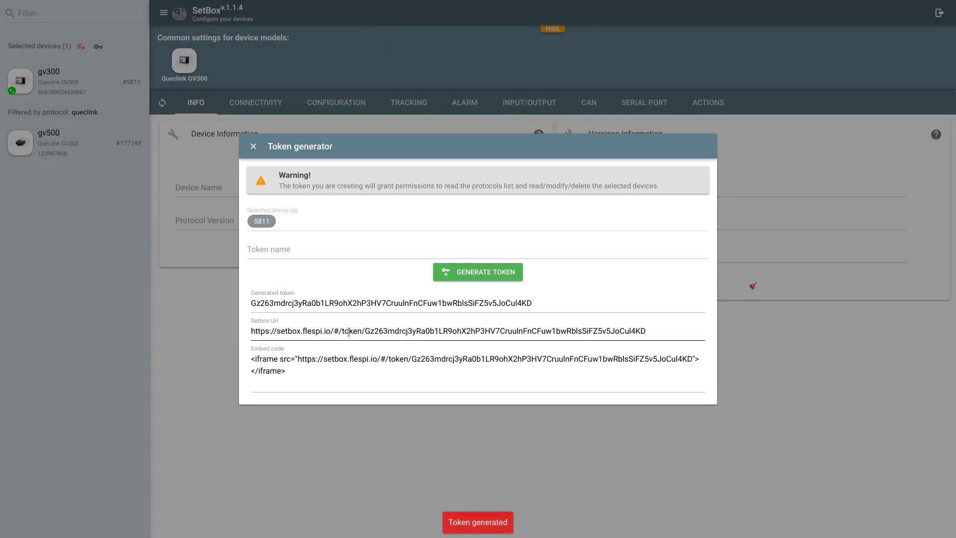
triple_click(349, 331)
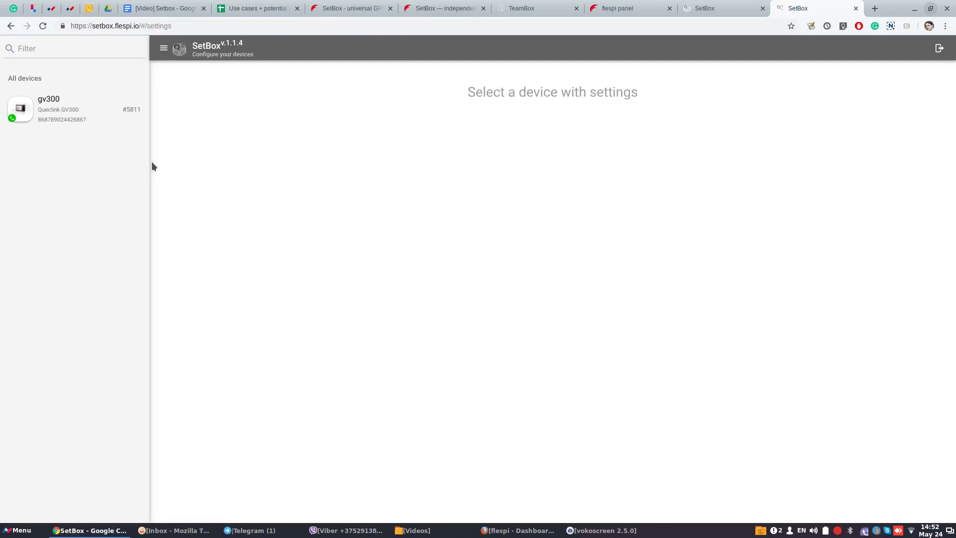
Go full screen, open gv300 in the shared view, then select gv300 in the main account.
key(F11)
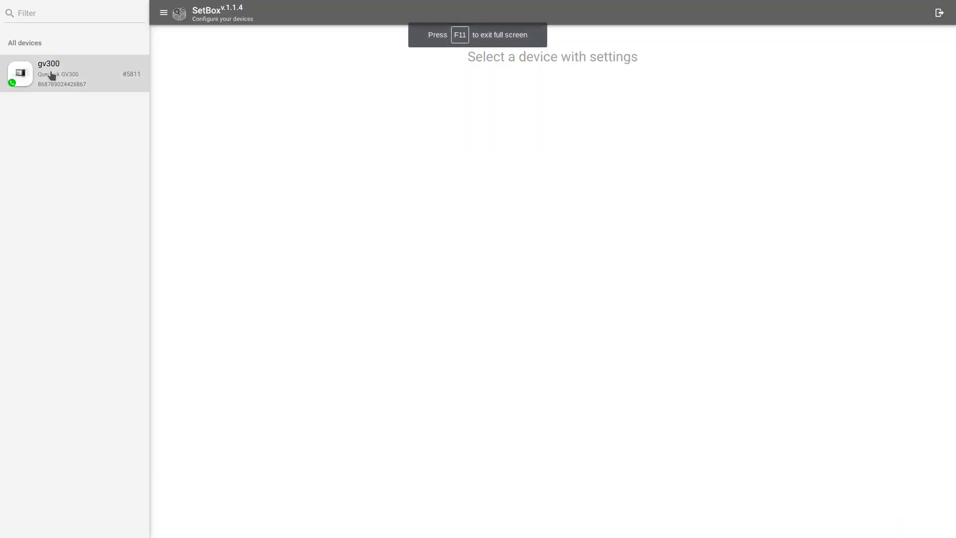
click(74, 84)
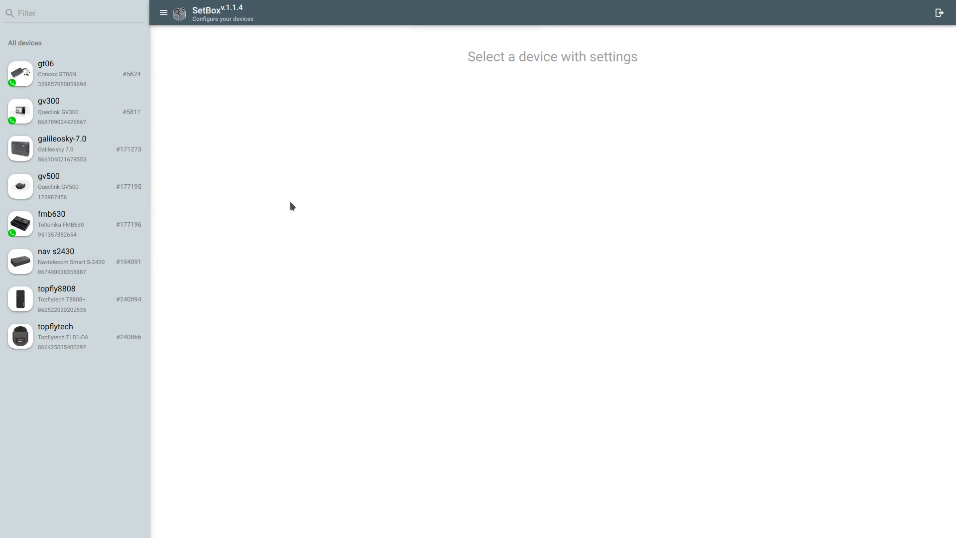
click(77, 109)
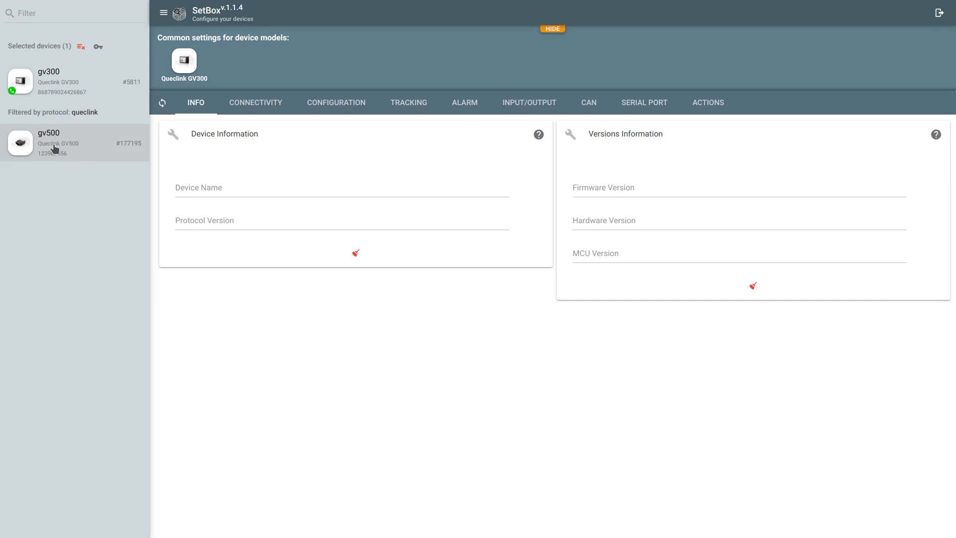
Add gv500 to the selection and switch on the shared 5-minute Heartbeat Interval.
click(84, 148)
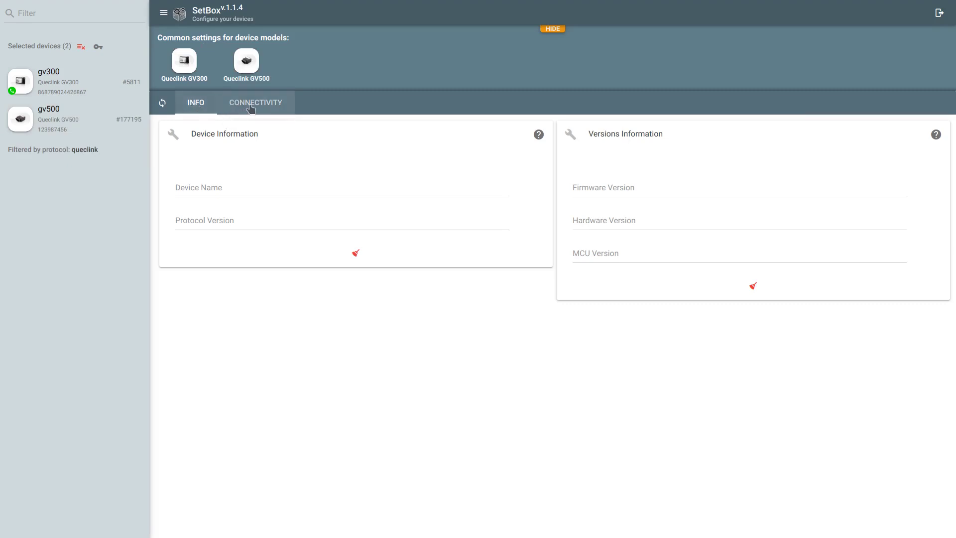
click(251, 109)
click(202, 104)
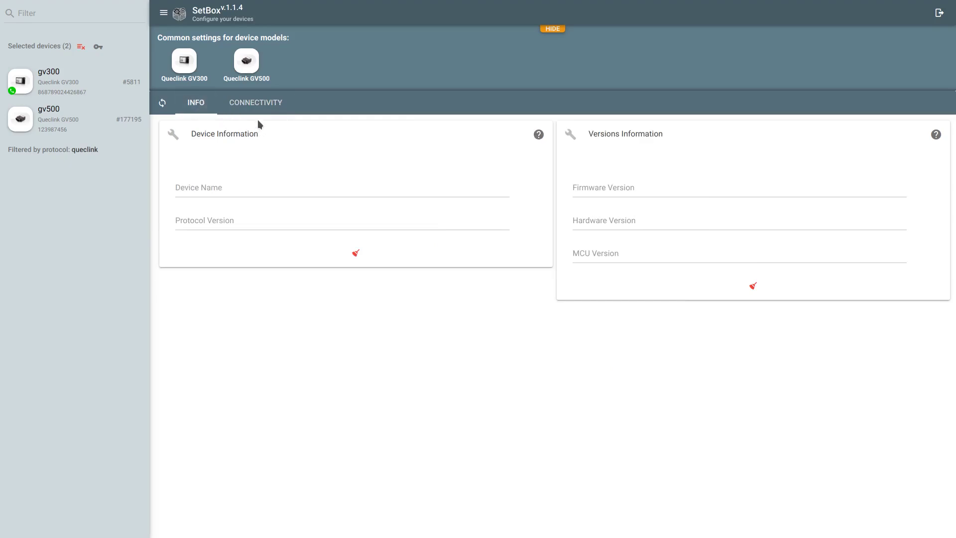
click(239, 105)
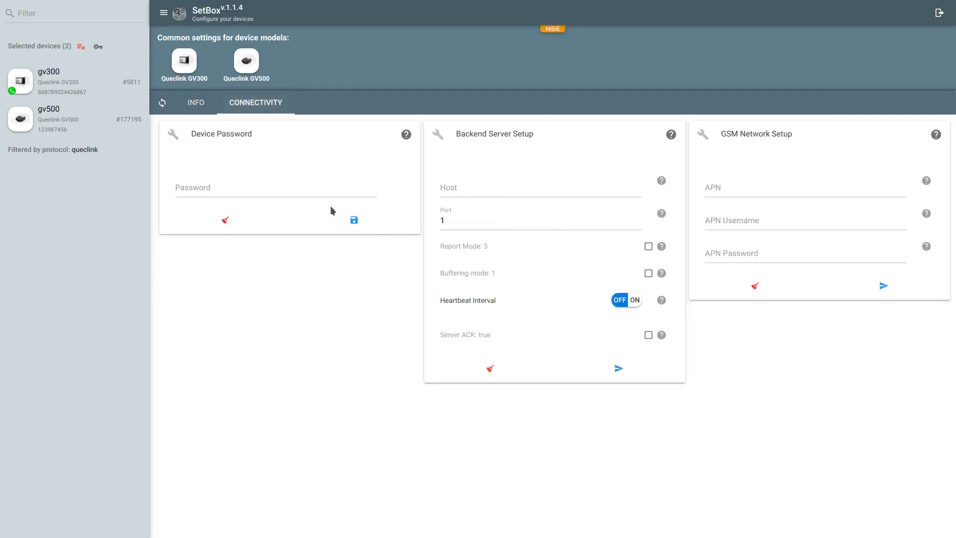
click(635, 303)
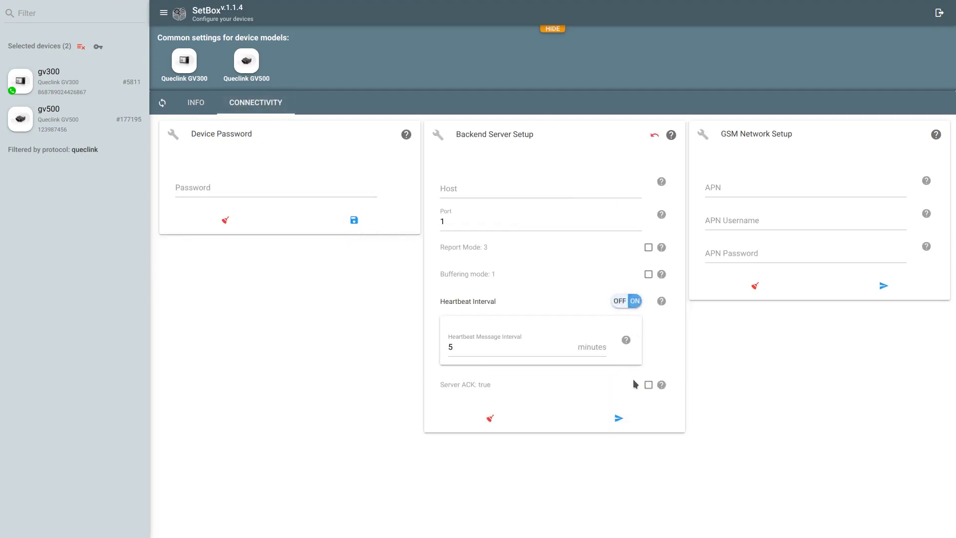